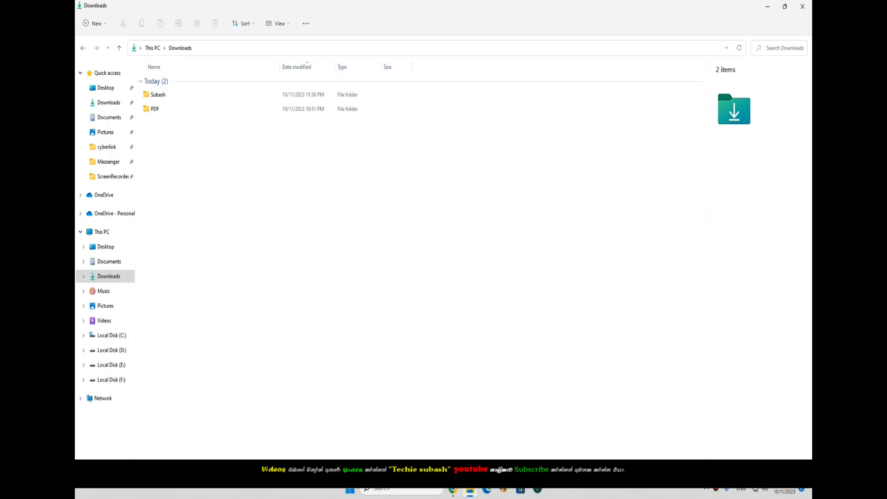
# - Open the Downloads > PDF folder and select the Gazette-2023-08-25S file
pyautogui.doubleClick(155, 108)
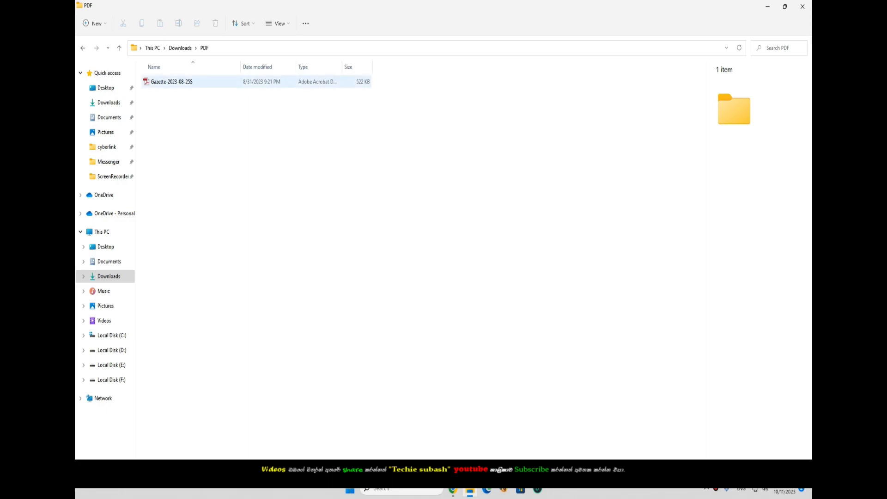
pyautogui.click(172, 81)
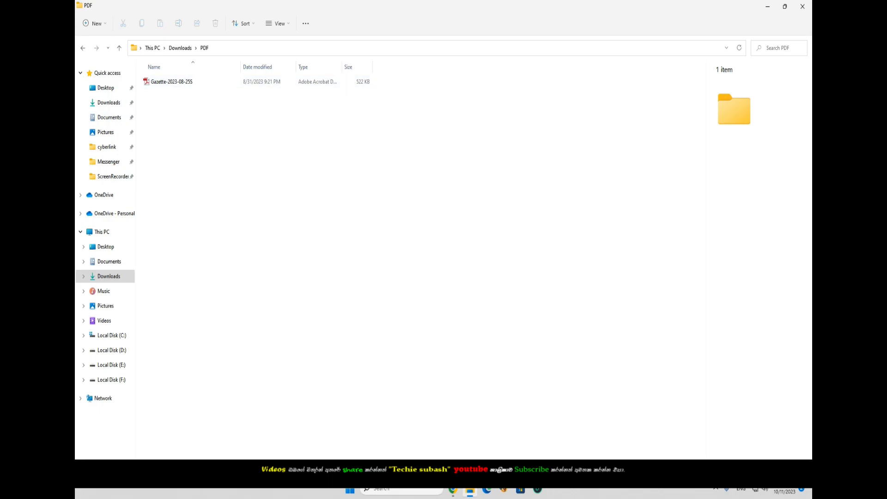
pyautogui.doubleClick(171, 81)
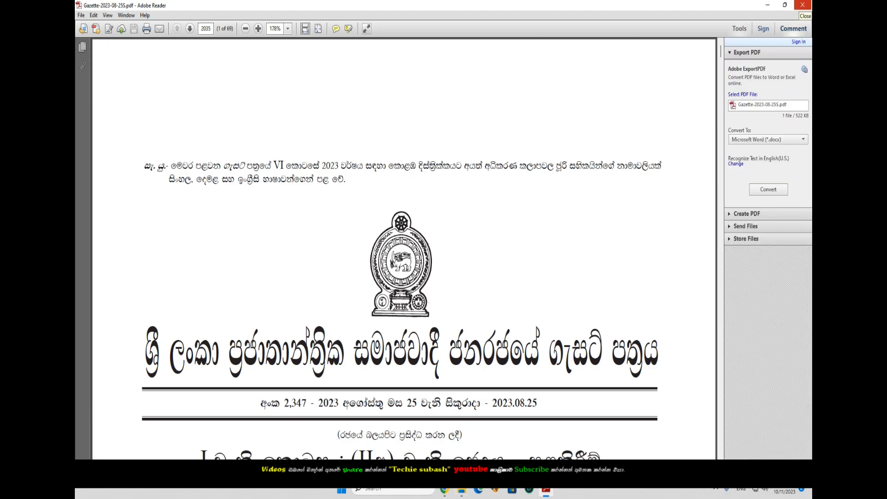
pyautogui.click(802, 4)
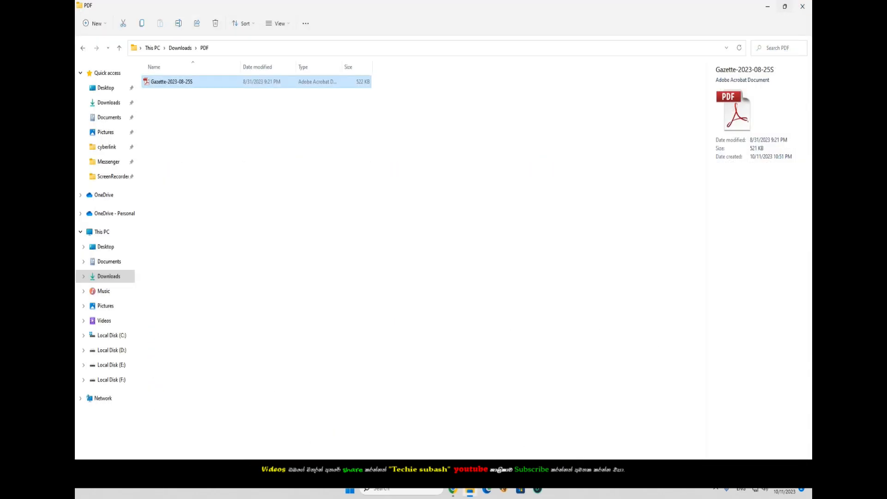
# - Search Google in Chrome for 'ilovepdf pdf' using the autocomplete suggestion
pyautogui.click(452, 491)
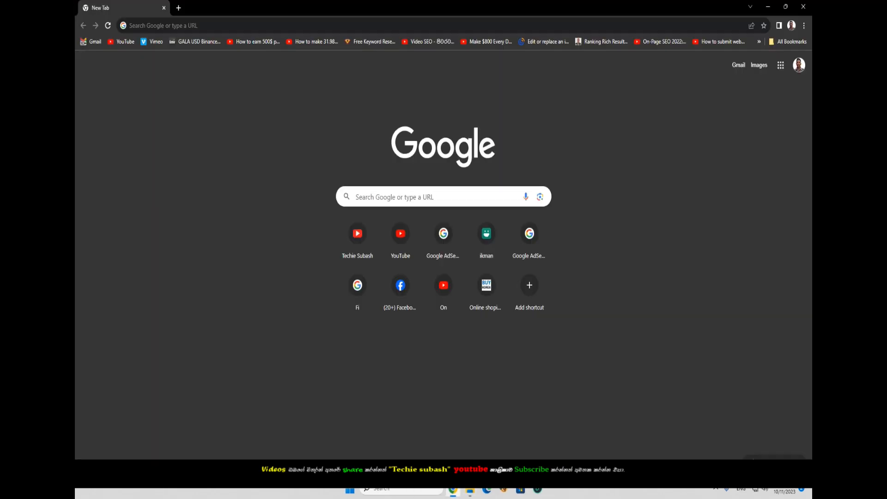
pyautogui.click(194, 25)
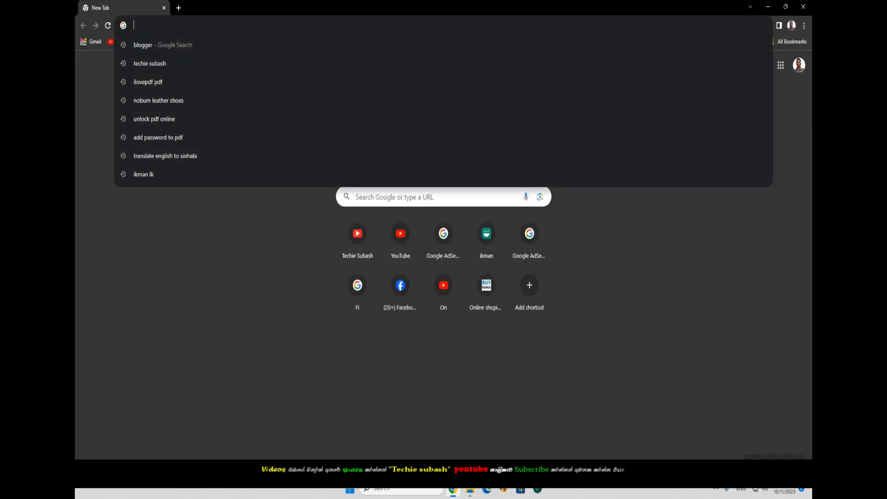
pyautogui.write('i')
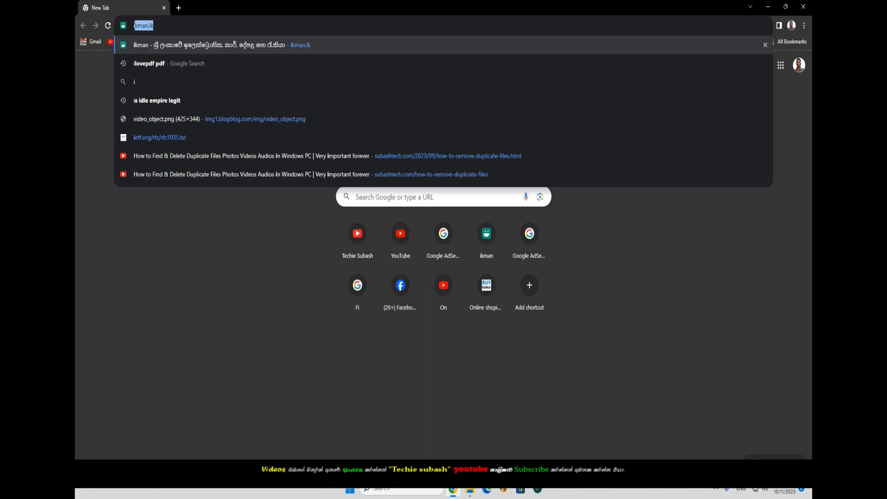
pyautogui.write('lo')
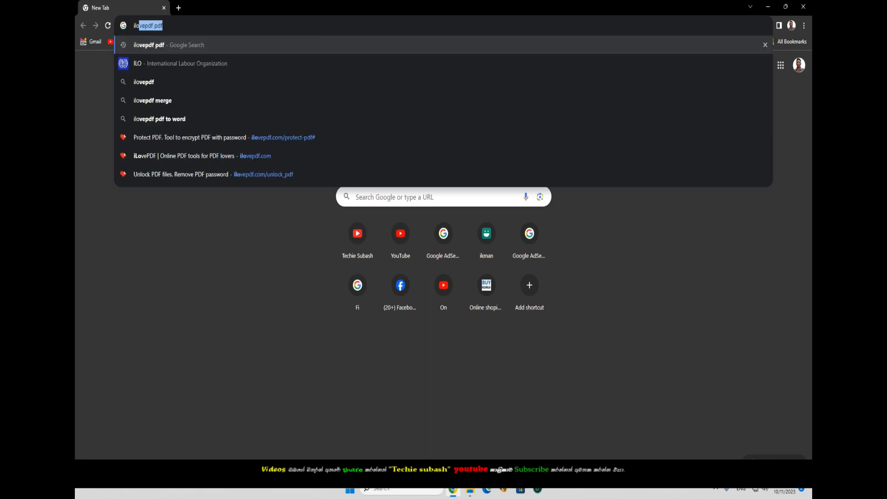
pyautogui.press('Return')
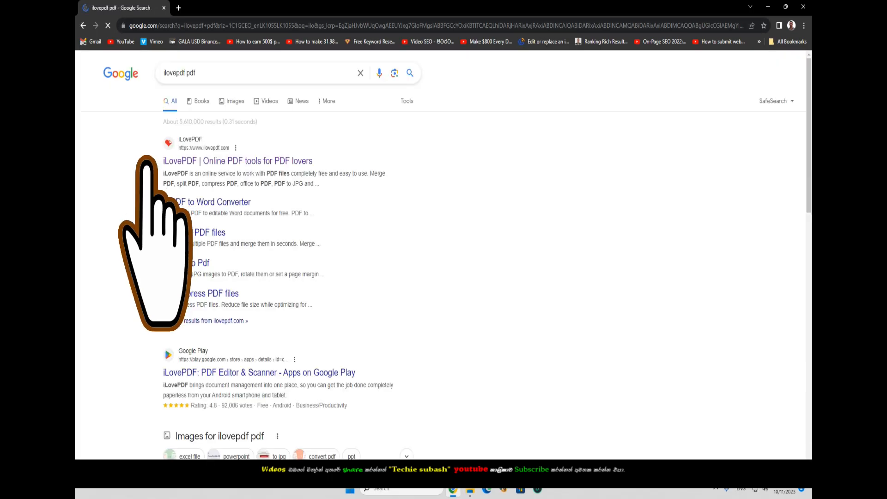
# - Go to the iLovePDF site and open its Protect PDF tool
pyautogui.click(172, 161)
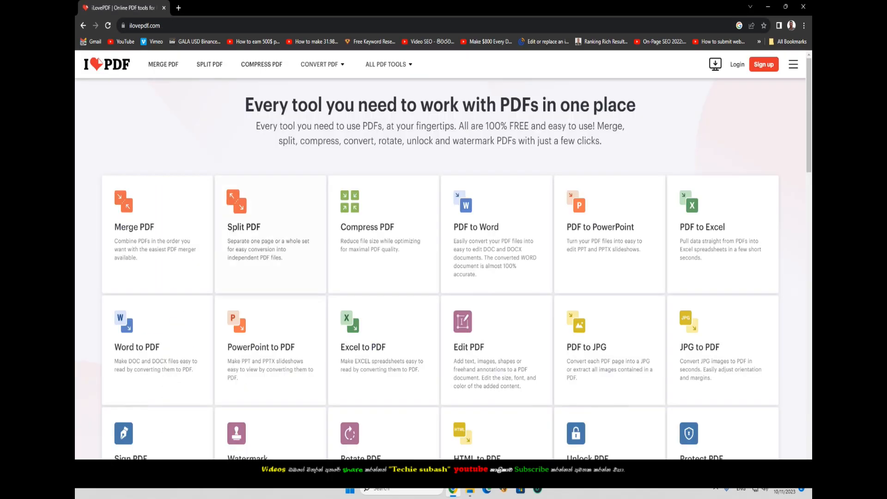
pyautogui.scroll(-2, 721, 324)
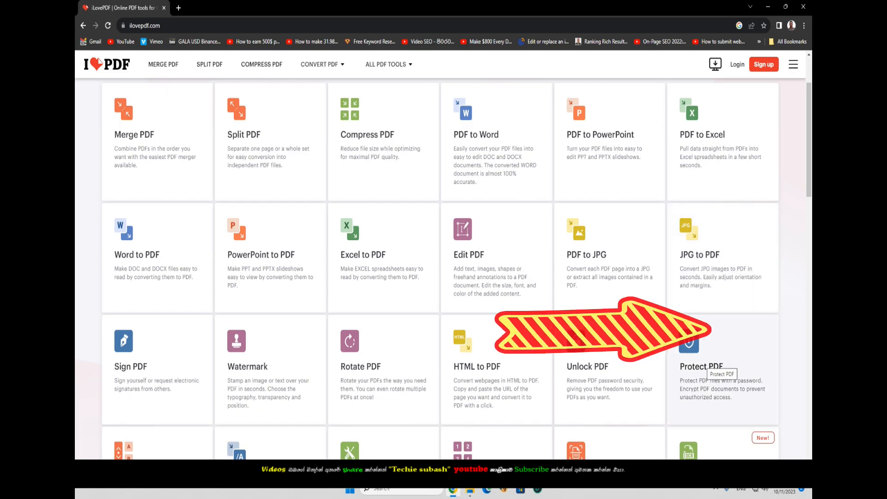
pyautogui.click(712, 365)
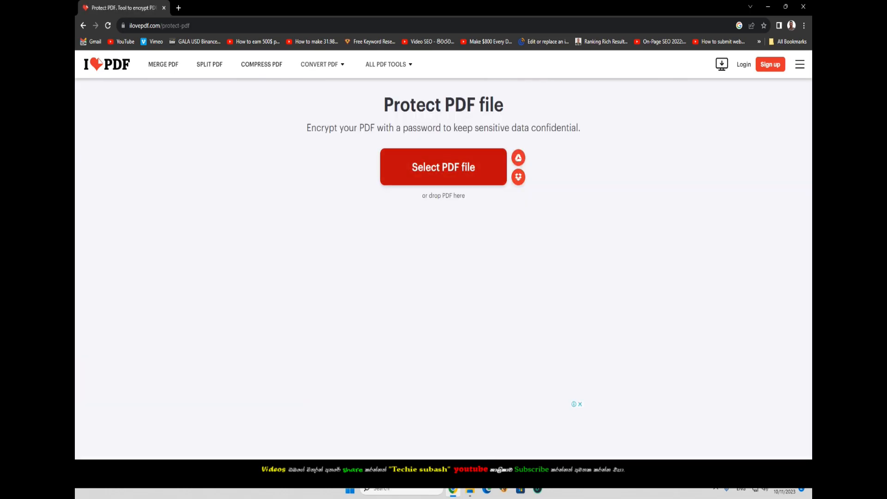
# - Upload Gazette-2023-08-25S.pdf from the Downloads PDF folder into Protect PDF
pyautogui.click(444, 168)
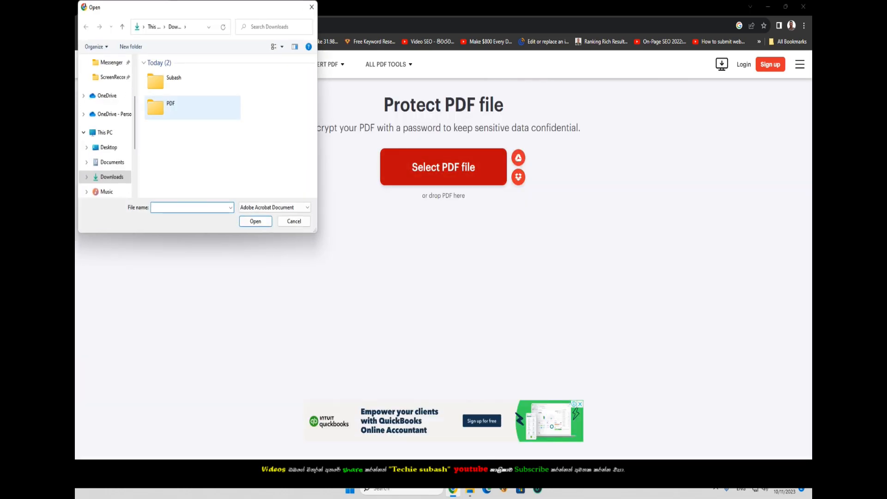
pyautogui.doubleClick(171, 107)
pyautogui.click(175, 74)
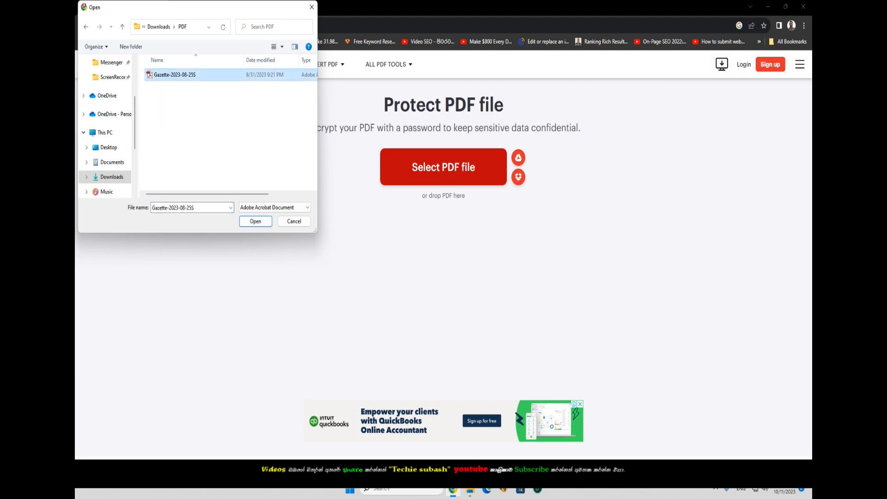
pyautogui.click(255, 222)
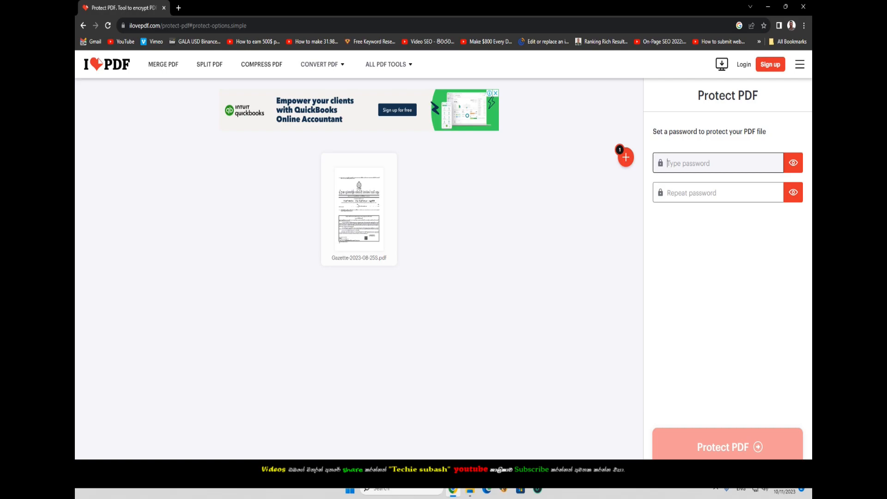
# - Enter a password in both fields and protect the Gazette PDF
pyautogui.write('123456')
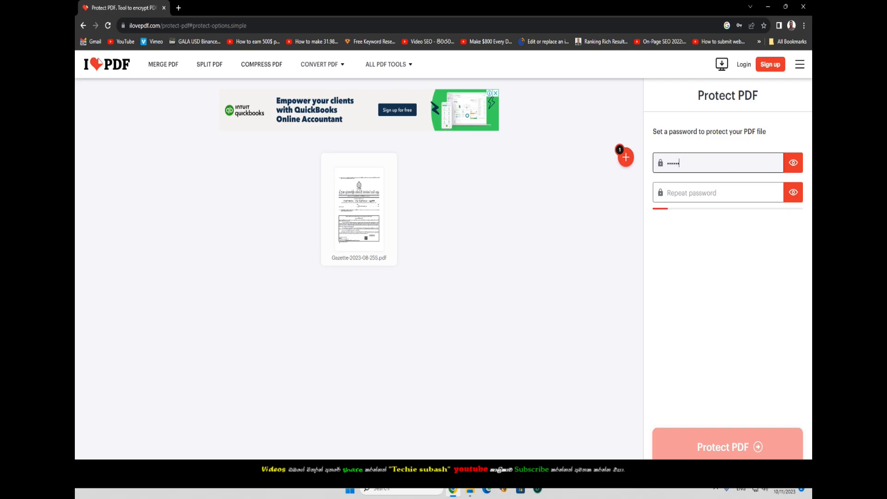
pyautogui.click(719, 192)
pyautogui.write('123456')
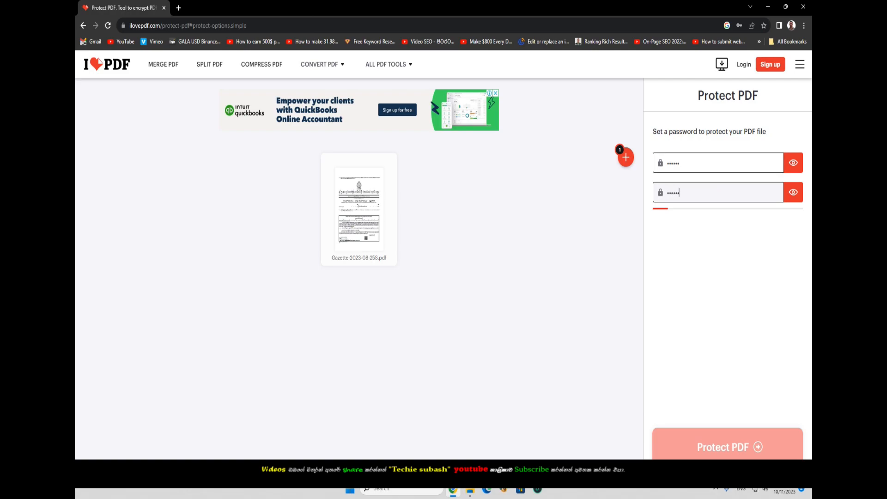
pyautogui.click(719, 163)
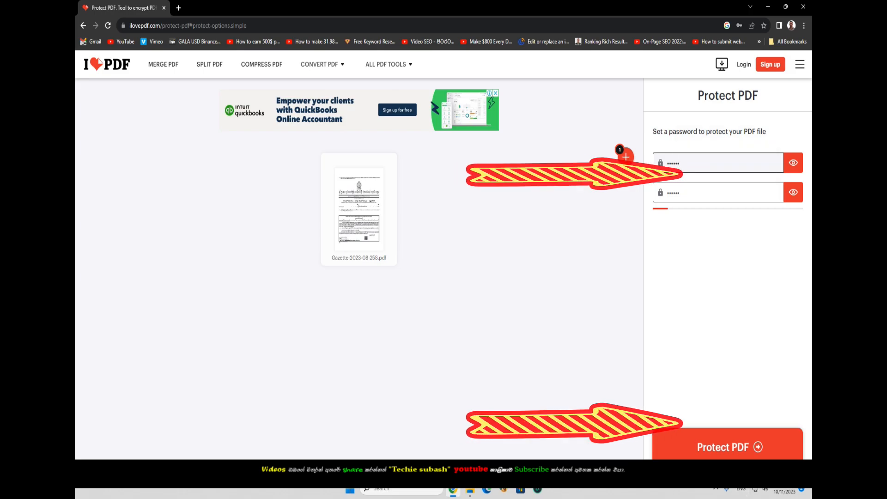
pyautogui.click(727, 446)
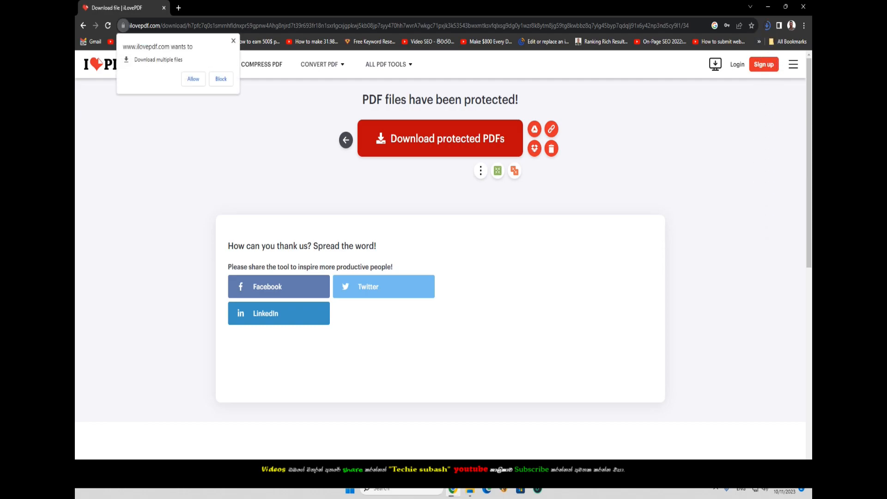
# - Open a new File Explorer window to Downloads and select Gazette-2023-08-25S_protected
pyautogui.press('super+e')
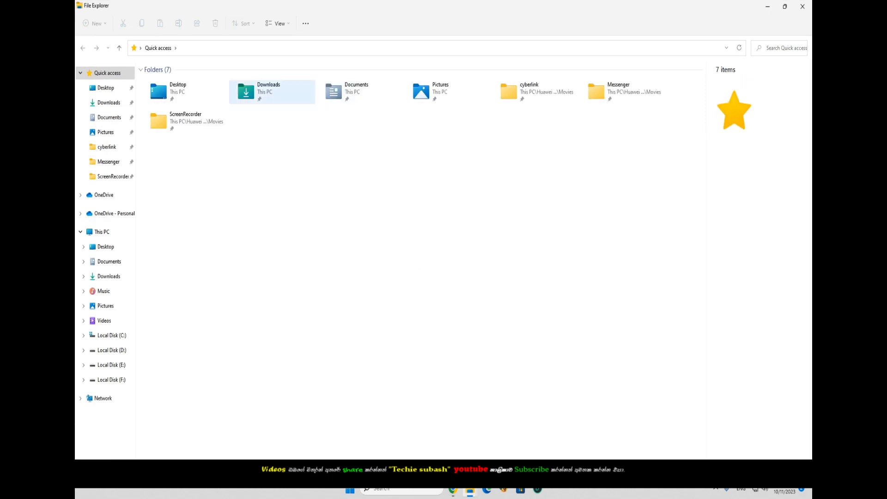
pyautogui.doubleClick(266, 91)
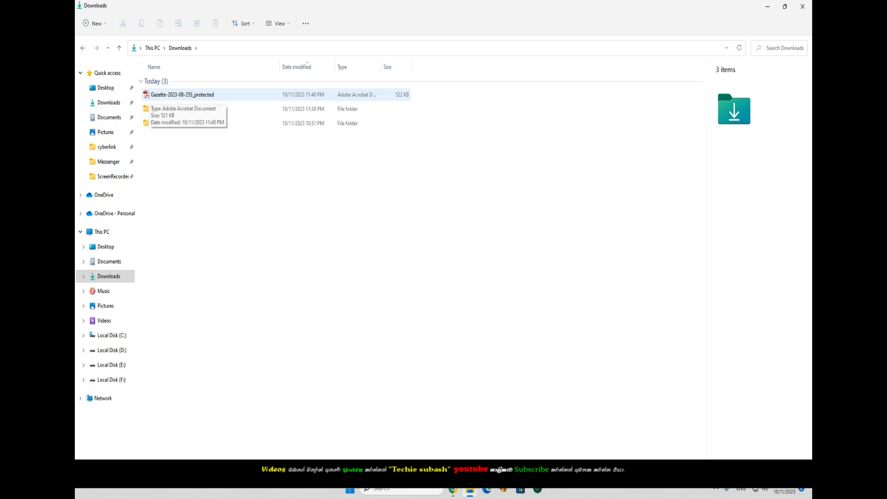
pyautogui.click(185, 95)
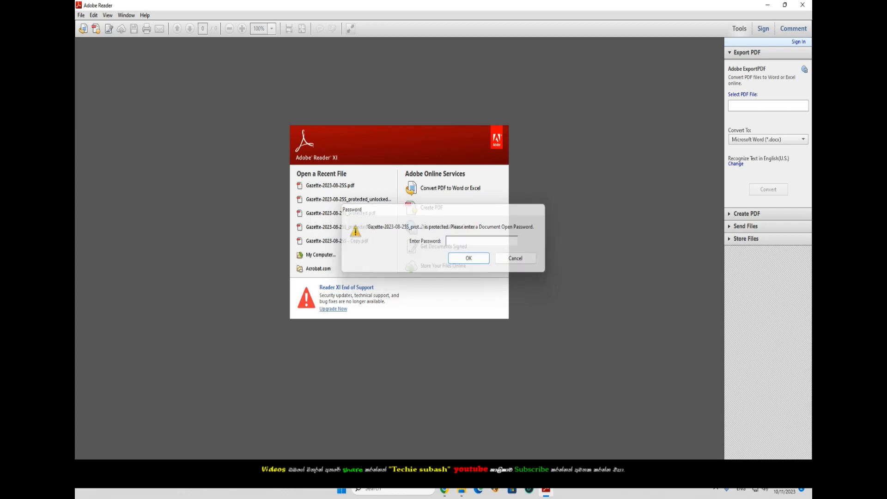
# - Cancel Reader's password prompt, close Reader, block Chrome's multiple downloads, and return to iLovePDF home
pyautogui.click(540, 209)
pyautogui.click(802, 5)
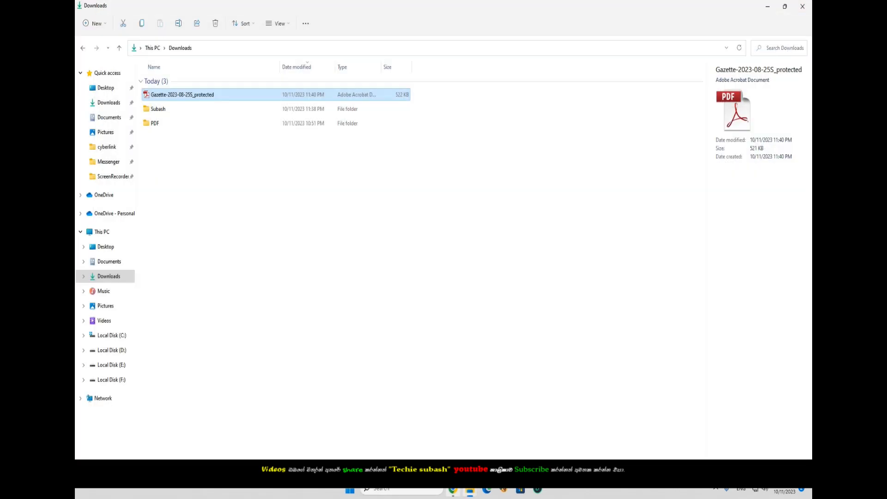
pyautogui.click(453, 492)
pyautogui.click(234, 41)
pyautogui.click(106, 64)
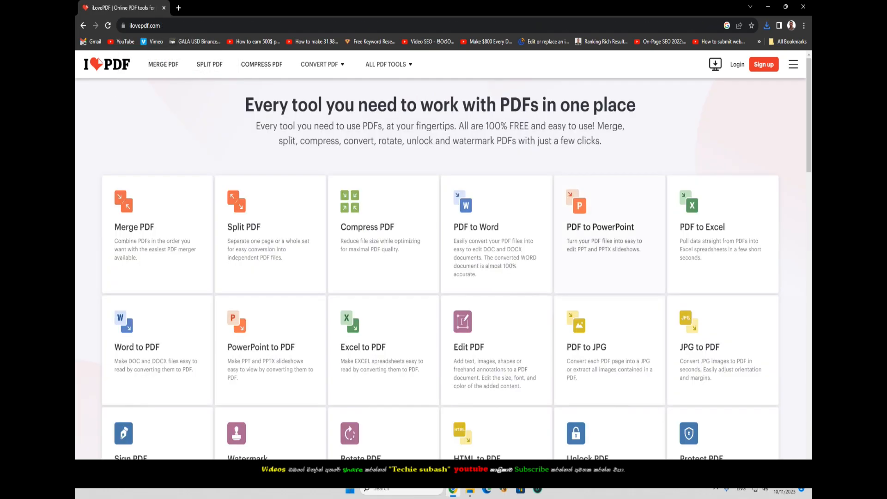
# - Scroll the iLovePDF tool grid and choose the Unlock PDF tool
pyautogui.scroll(-2, 577, 278)
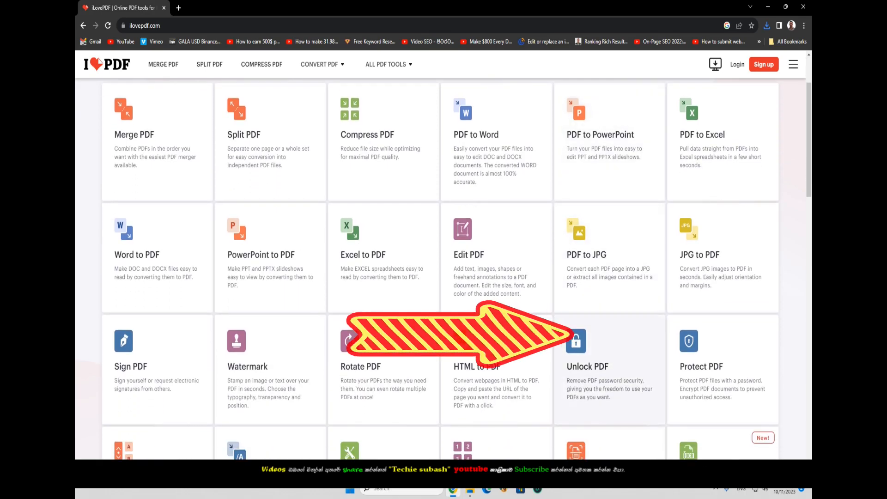
pyautogui.click(588, 366)
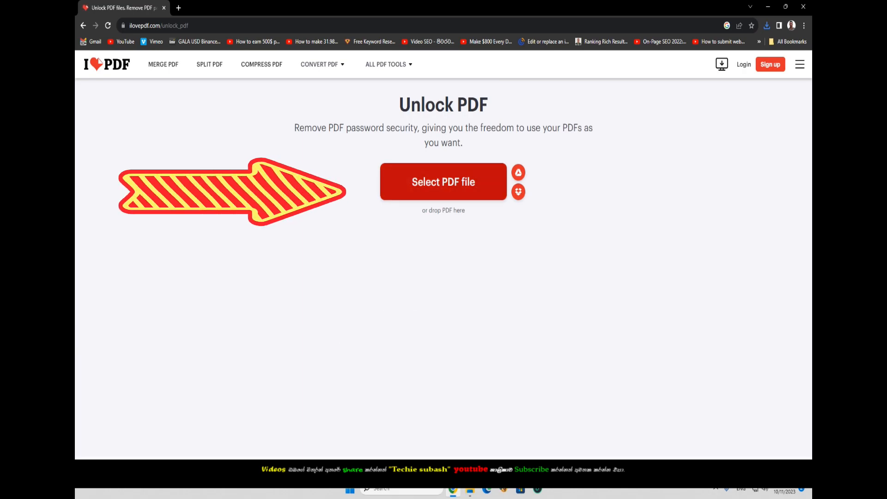
# - Upload Gazette-2023-08-25S_protected from Downloads into the Unlock PDF tool
pyautogui.click(444, 182)
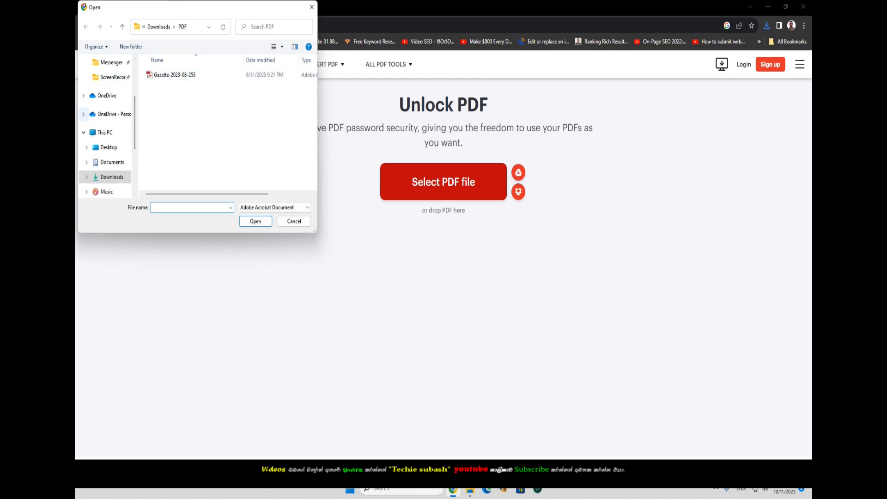
pyautogui.scroll(3, 107, 125)
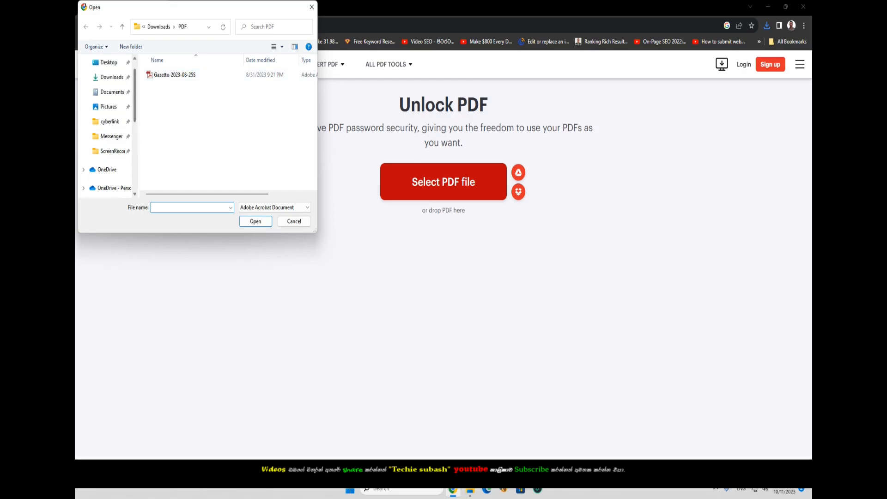
pyautogui.click(112, 77)
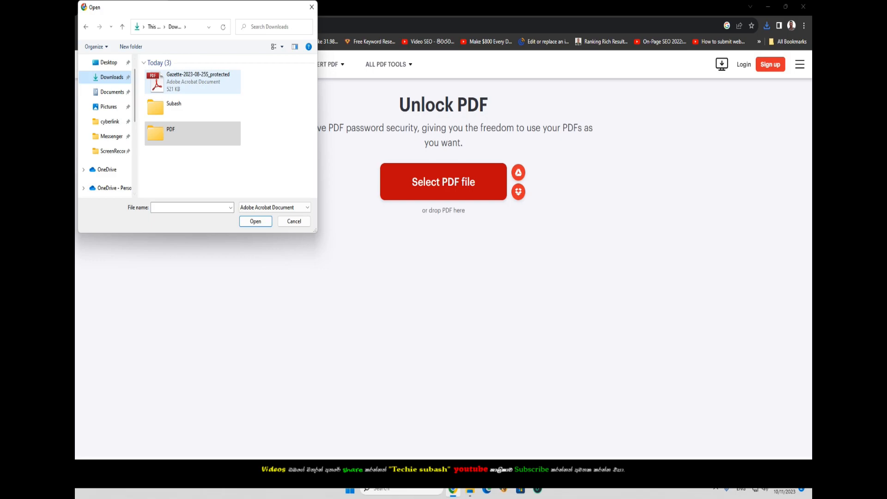
pyautogui.click(198, 80)
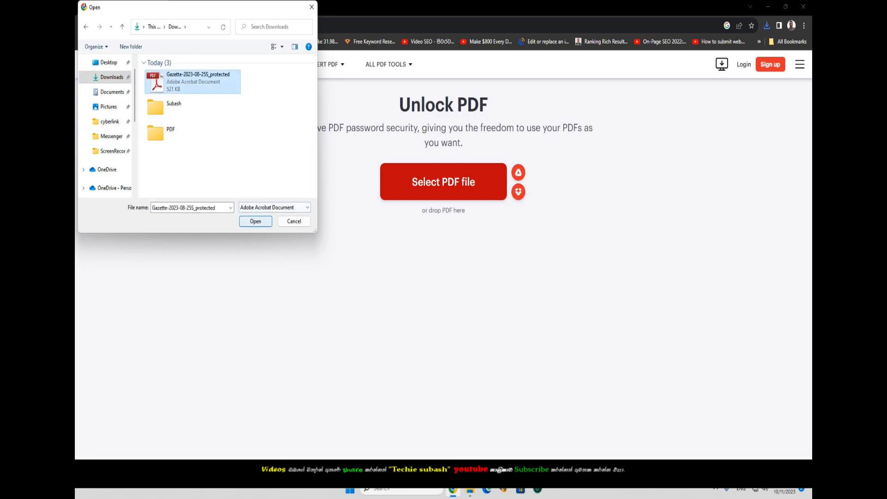
pyautogui.click(255, 221)
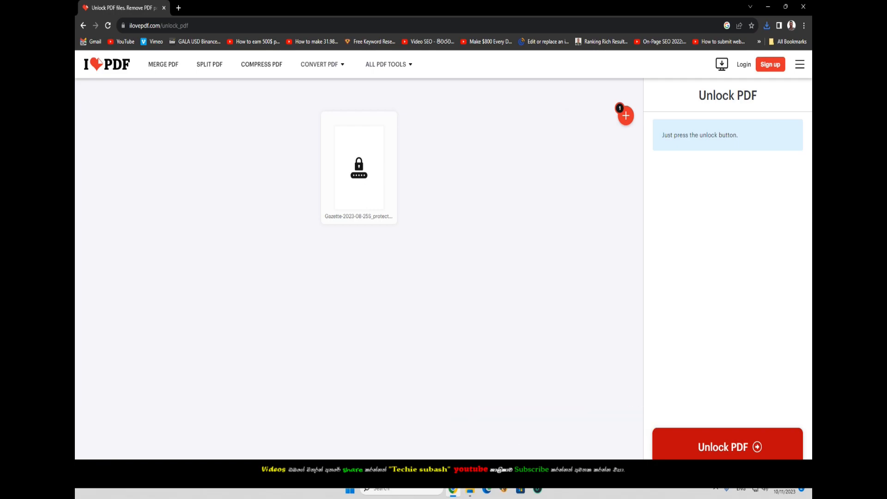
# - Start unlocking the uploaded Gazette-2023-08-25S_protected PDF
pyautogui.click(727, 447)
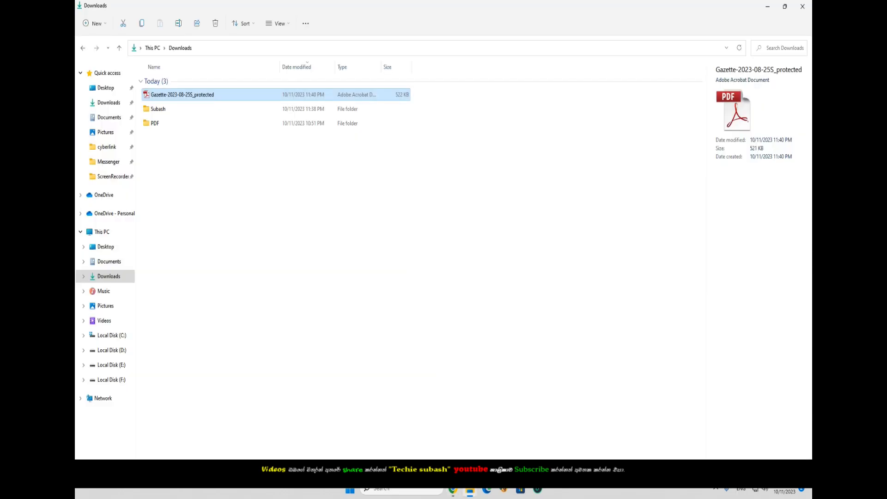
# - Open Gazette-2023-08-25S_protected_unlocked from Downloads in Adobe Reader, which needs no password
pyautogui.click(332, 208)
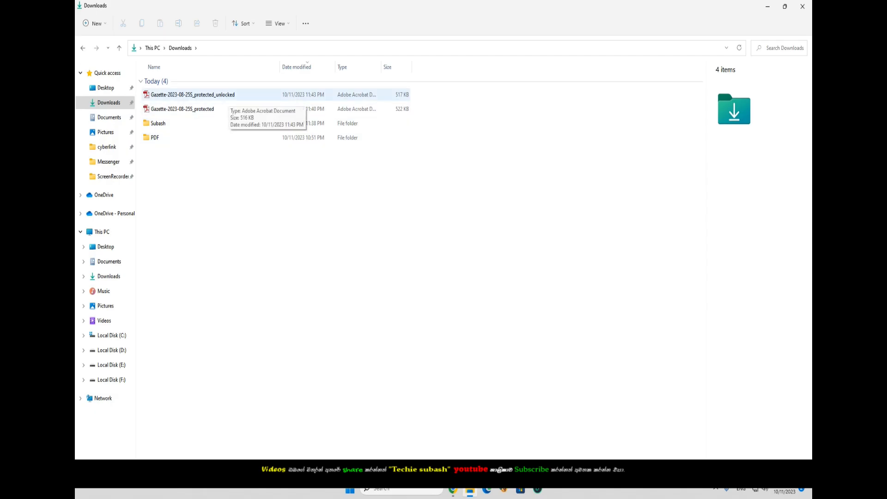
pyautogui.click(230, 96)
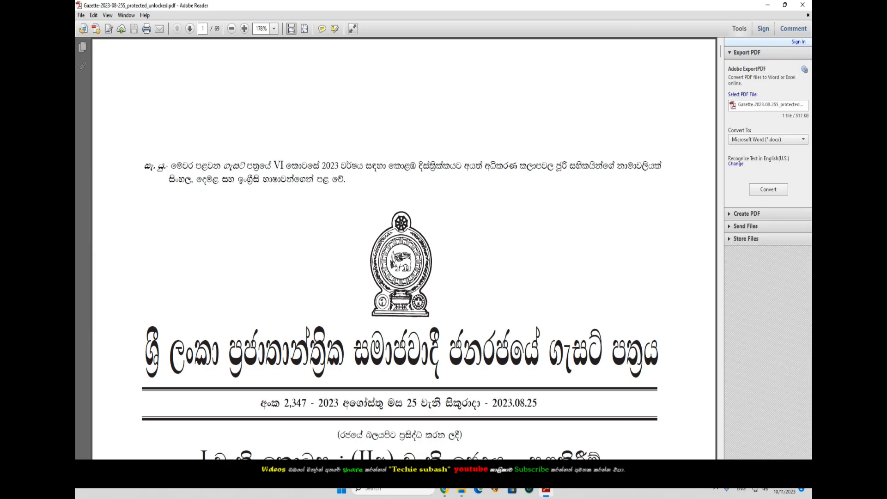
# - Close the unlocked gazette's Adobe Reader window to return to the Downloads folder
pyautogui.click(803, 5)
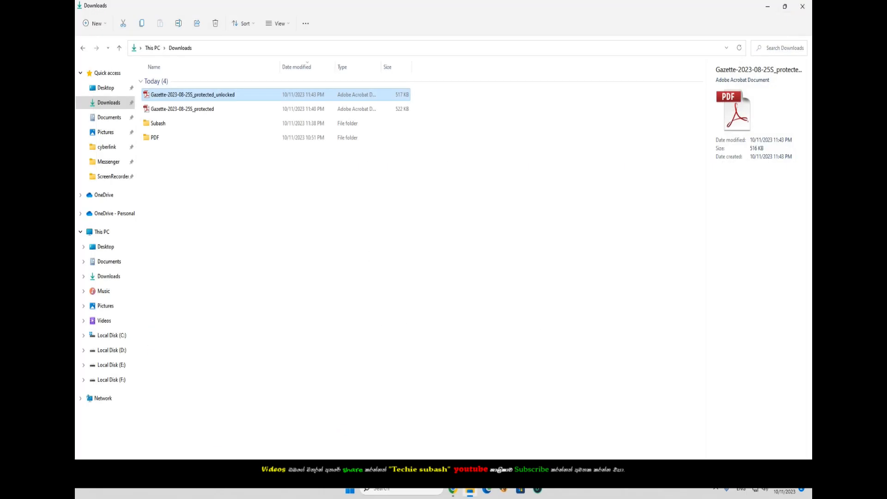